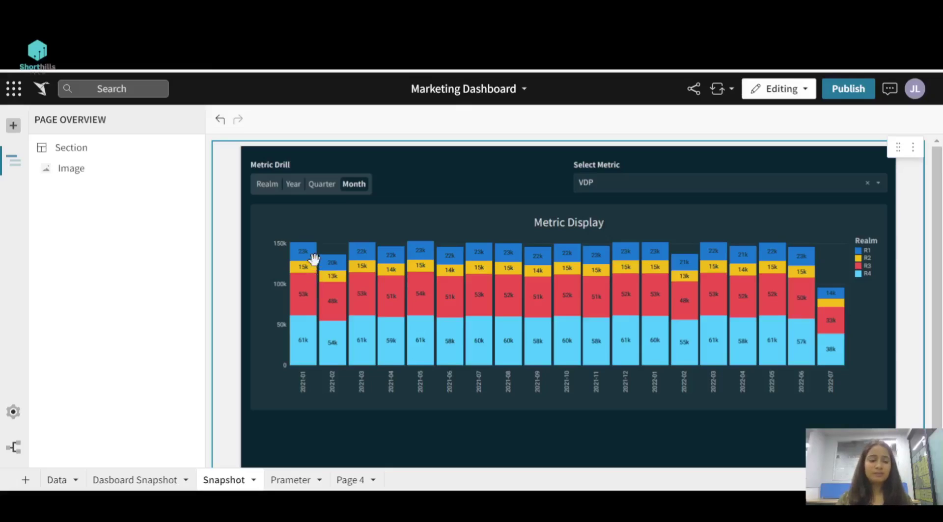
Add a bar chart from the Marketing Dataset to the Prameter page, with Month of Date on its x-axis.
click(292, 483)
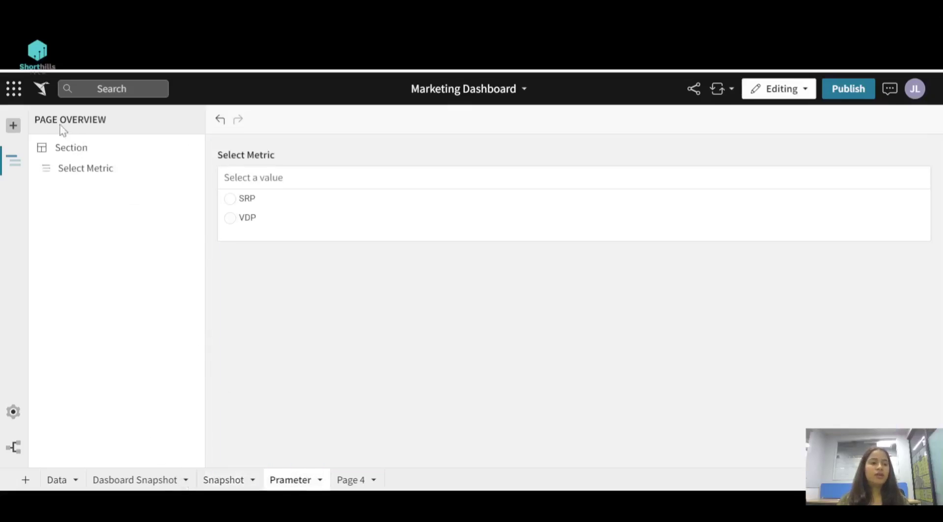
click(10, 127)
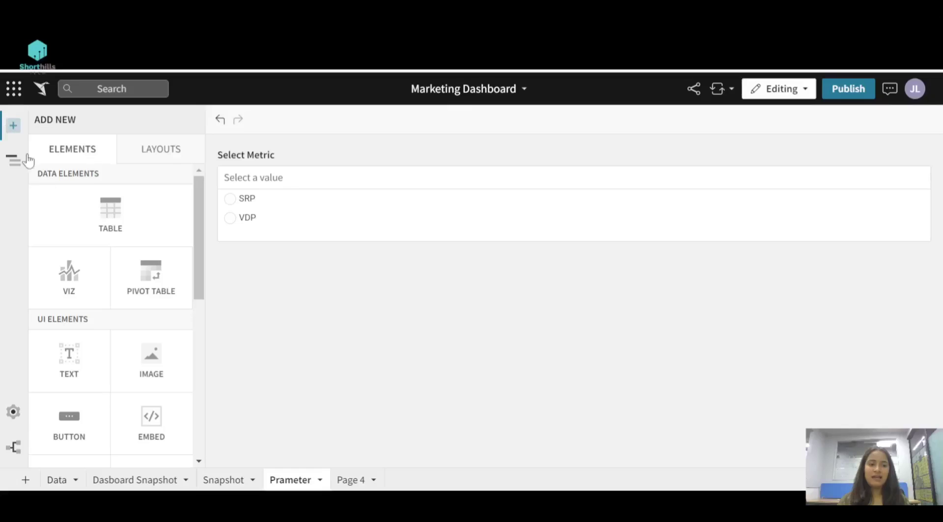
click(74, 302)
click(96, 253)
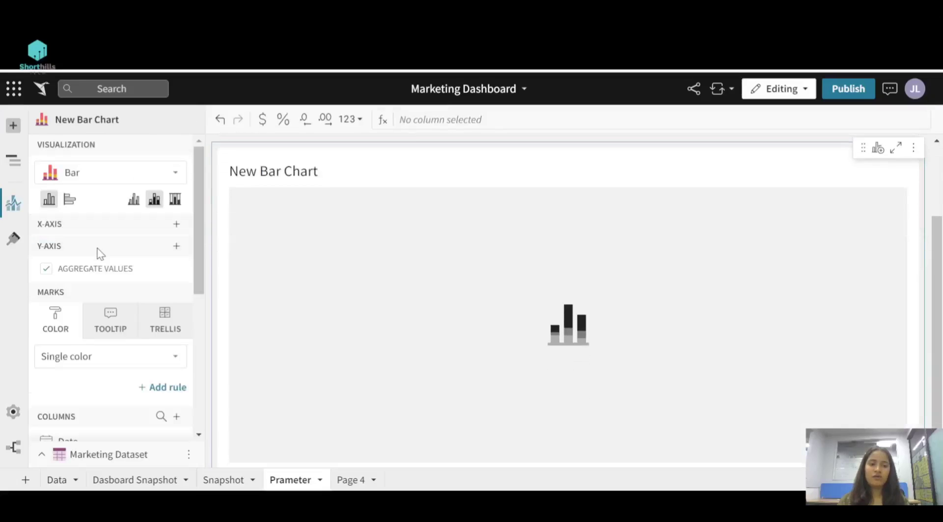
click(172, 235)
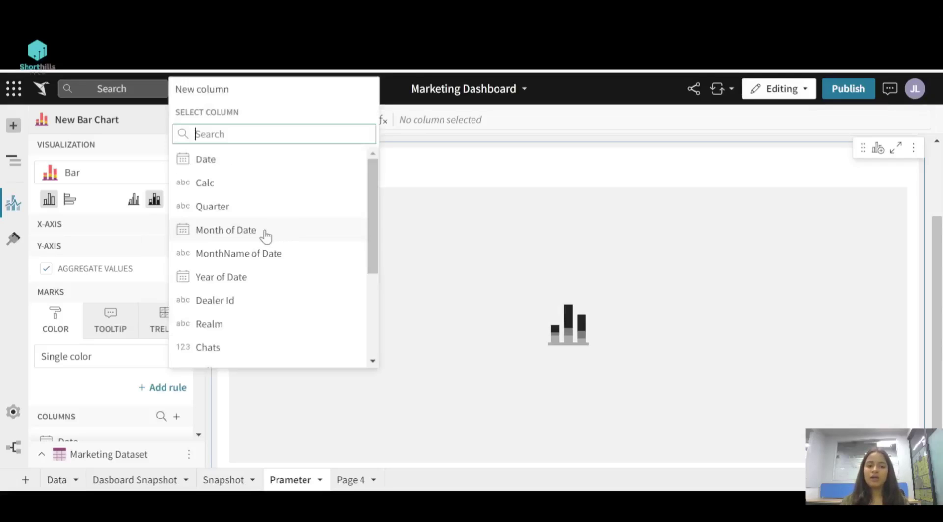
click(266, 236)
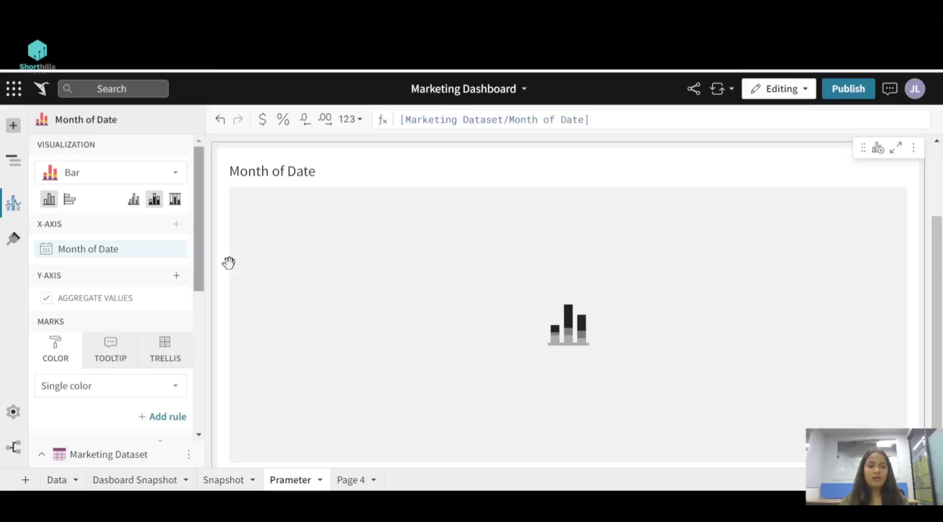
Add a new calculated column to the chart's y-axis and begin its formula with Switch on the Select-Metric-2 control.
click(177, 278)
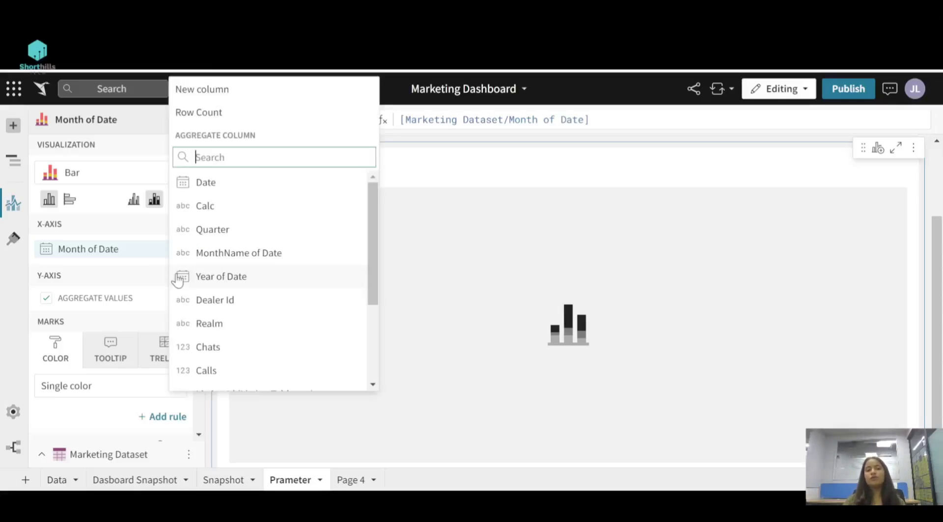
click(235, 98)
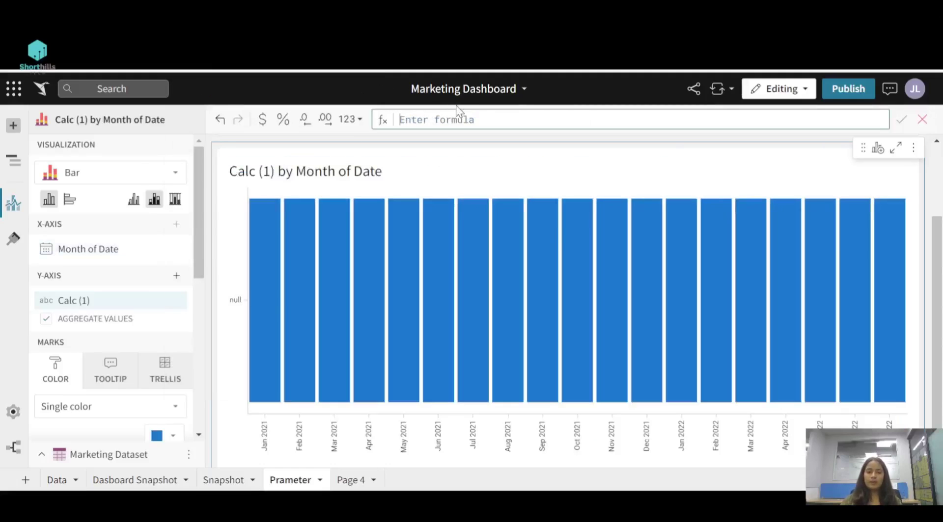
text(switch)
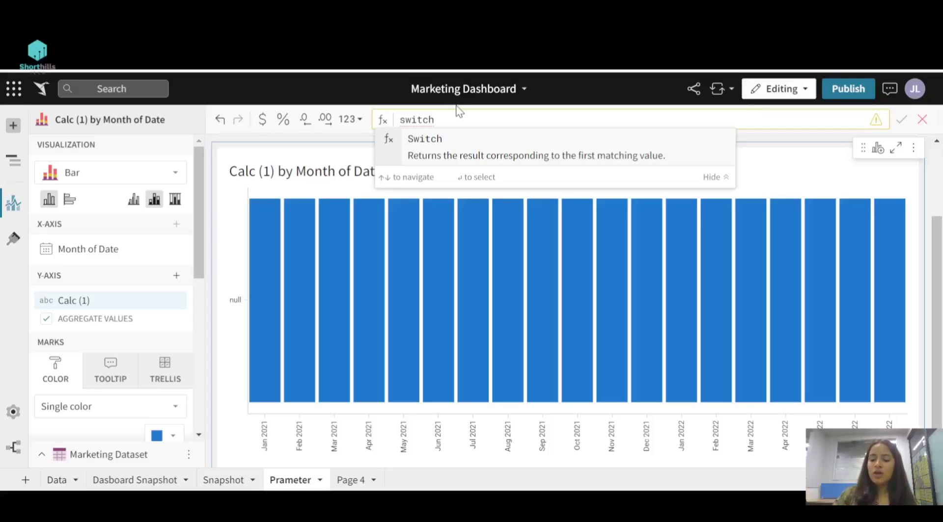
text(()
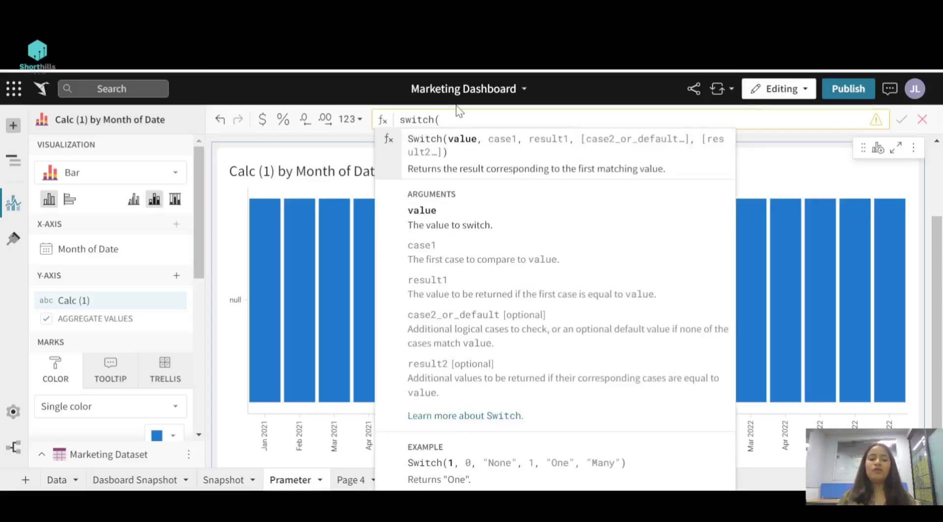
text(selec)
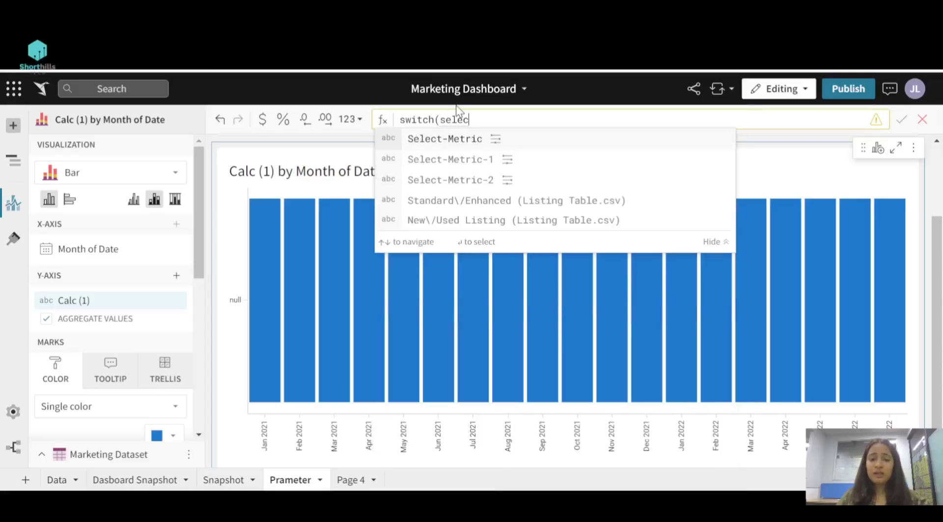
click(478, 179)
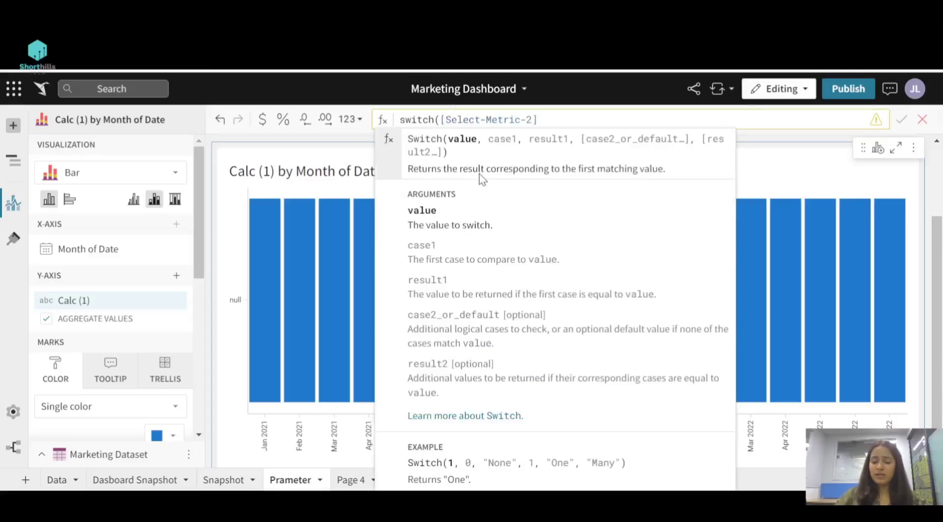
Add the "SRP" case to the Switch formula, returning the sum of SRP (Listing Table.csv).
text(,")
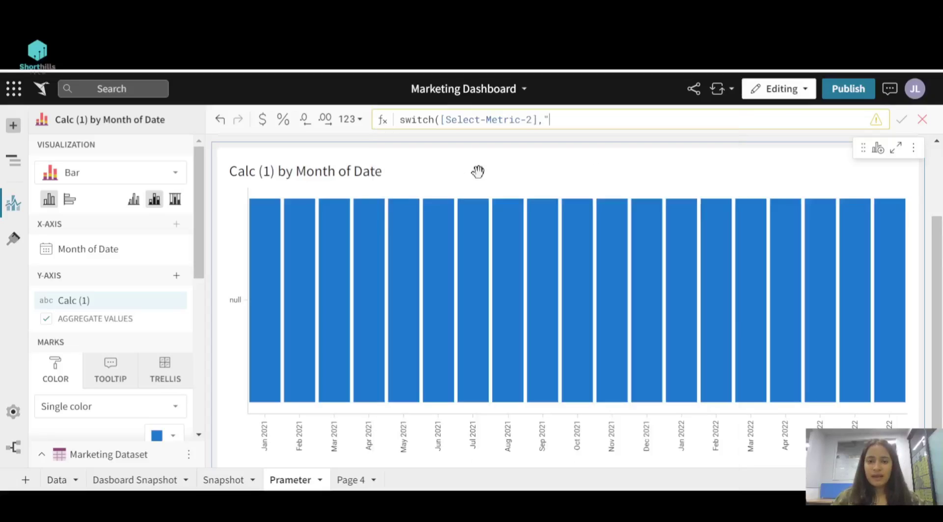
text(SR)
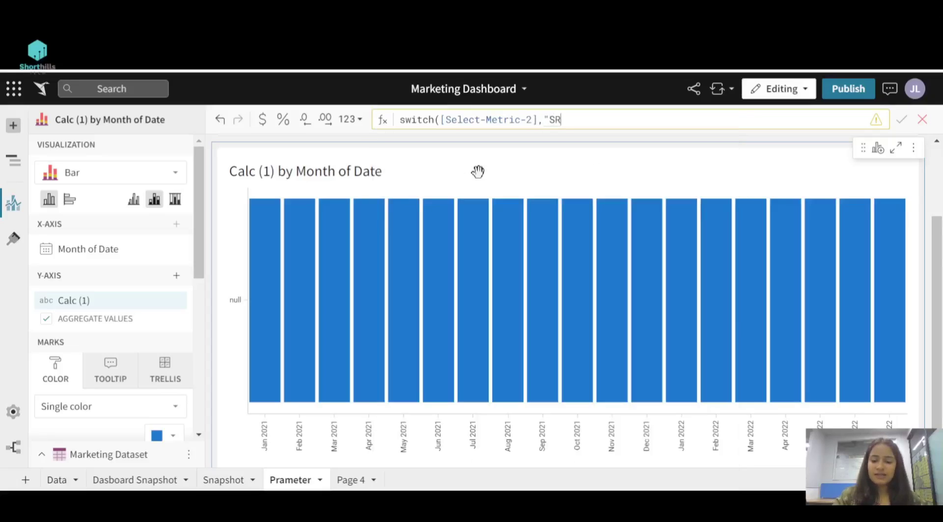
text(P",)
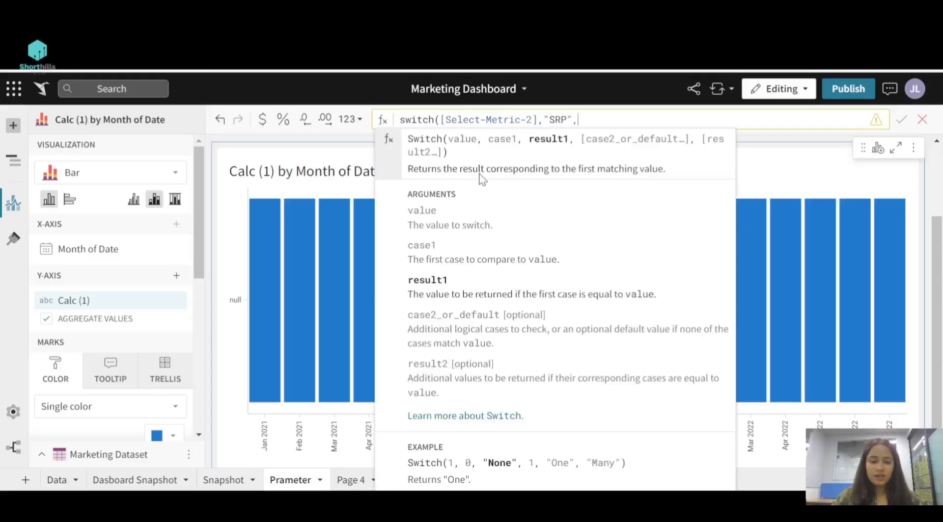
text(sum()
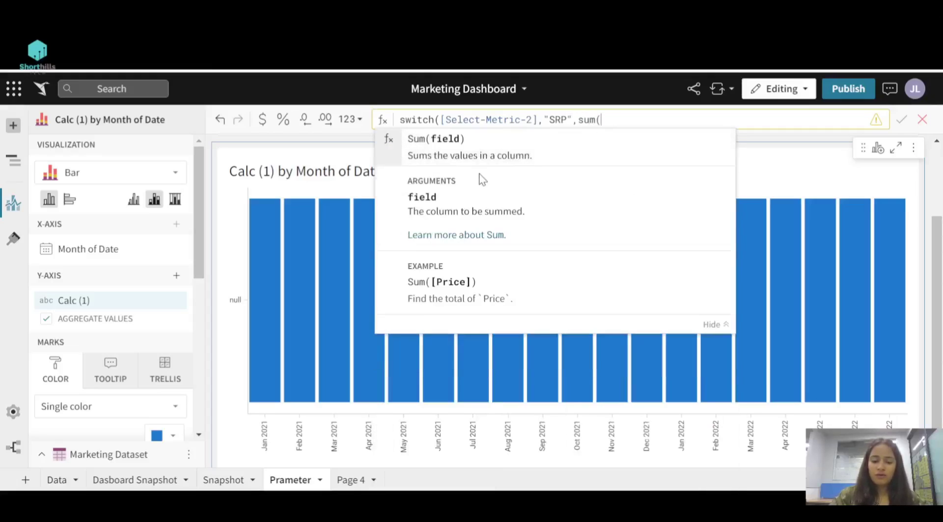
text(srp)
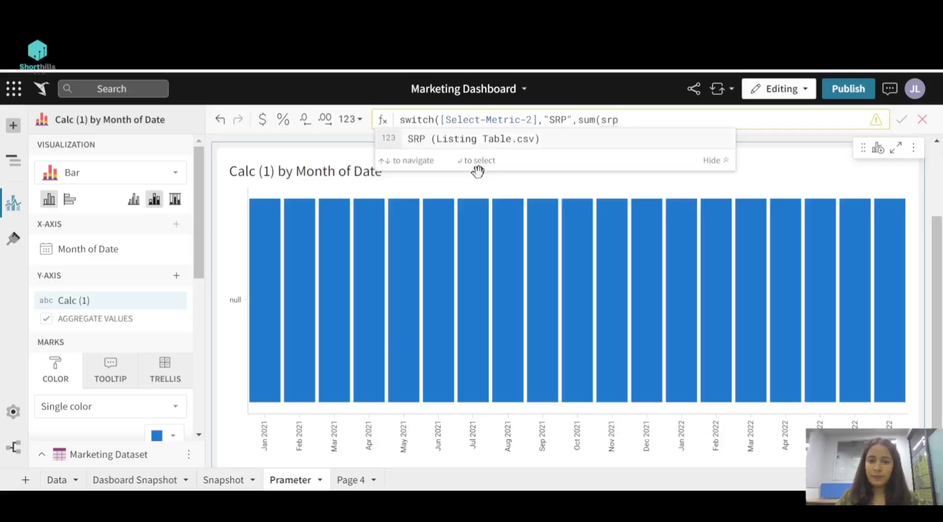
click(510, 146)
text(),)
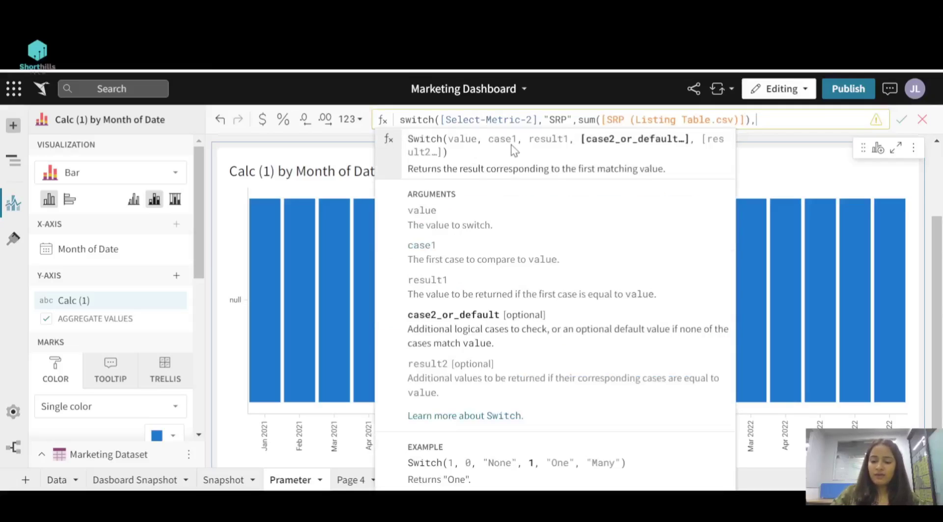
Add the "VDP" case returning the sum of VDP (Listing Table.csv), close the Switch formula and apply it.
text("VDP)
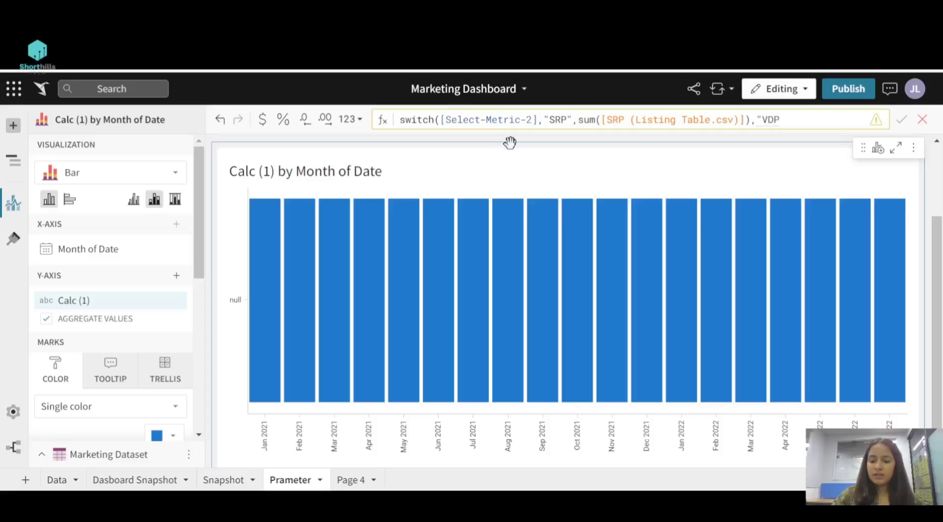
text(",SUM)
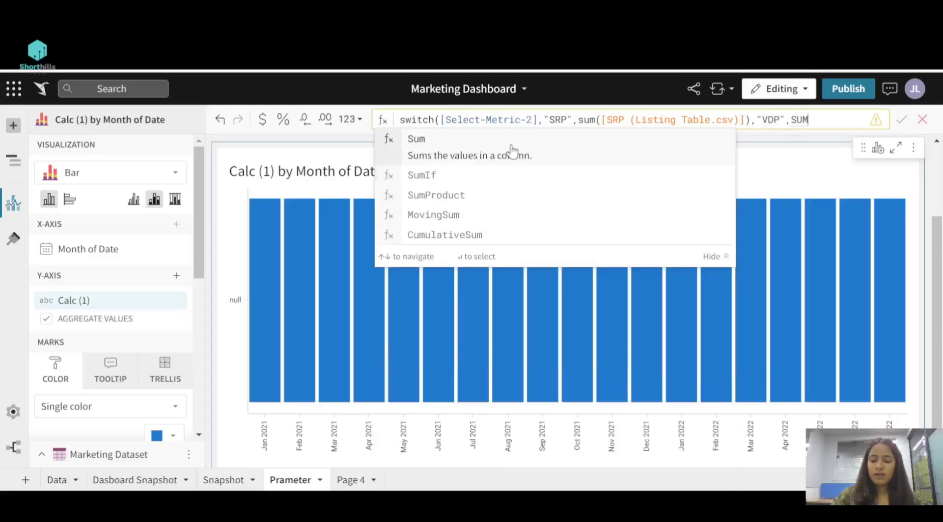
text(([VDP)
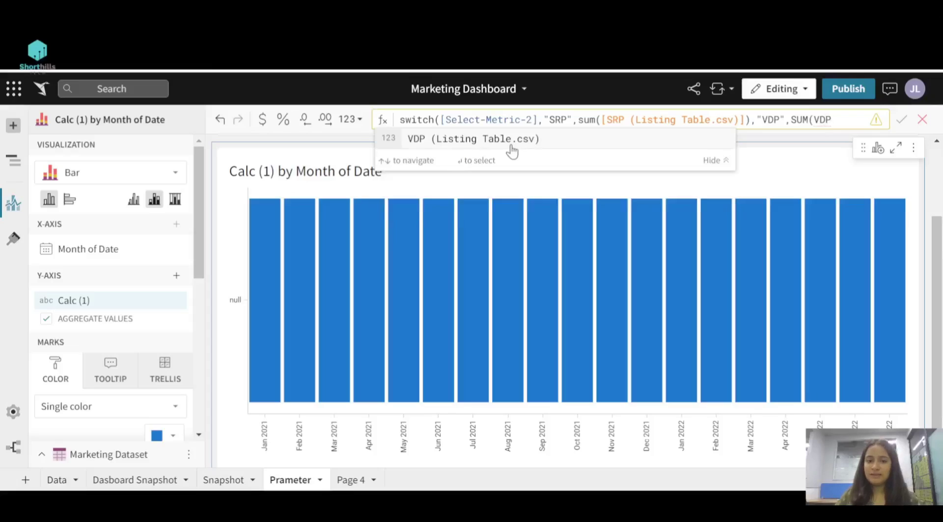
key(Return)
text()))
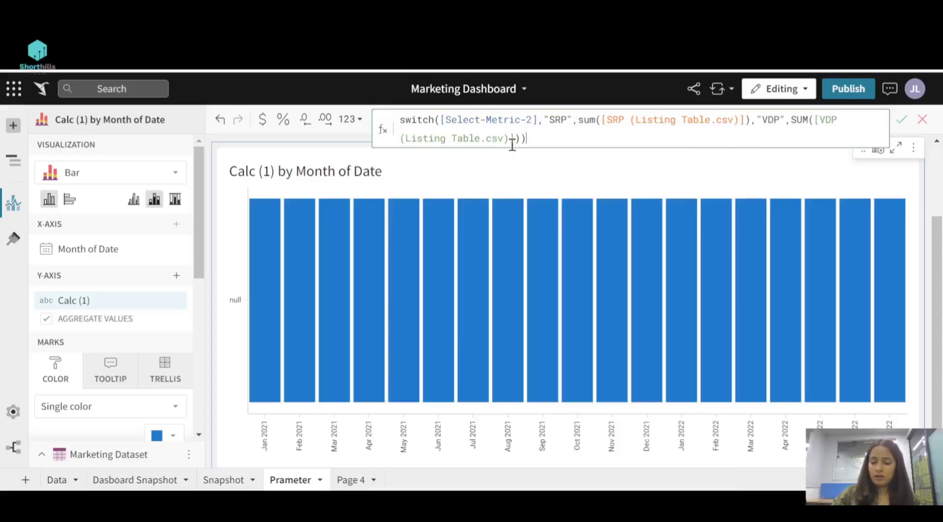
key(Return)
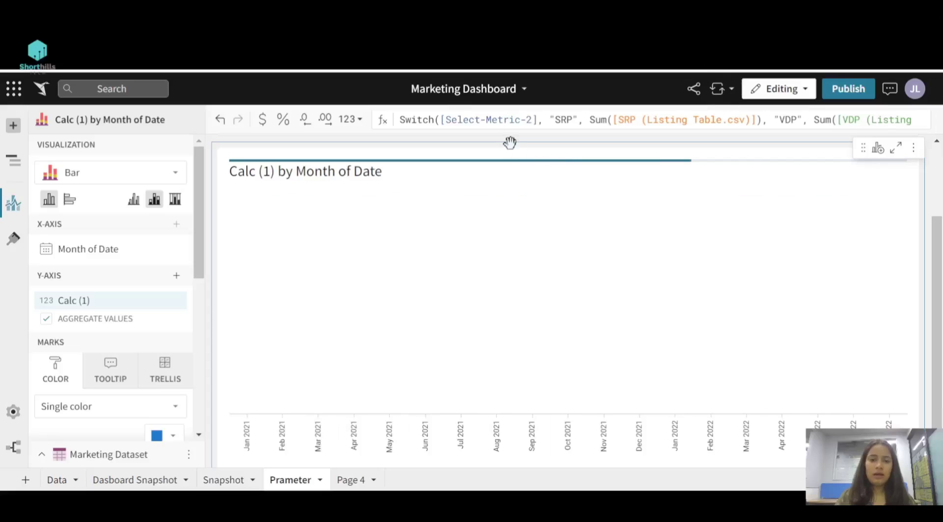
Rename the calculated y-axis column as Metric.
double_click(77, 302)
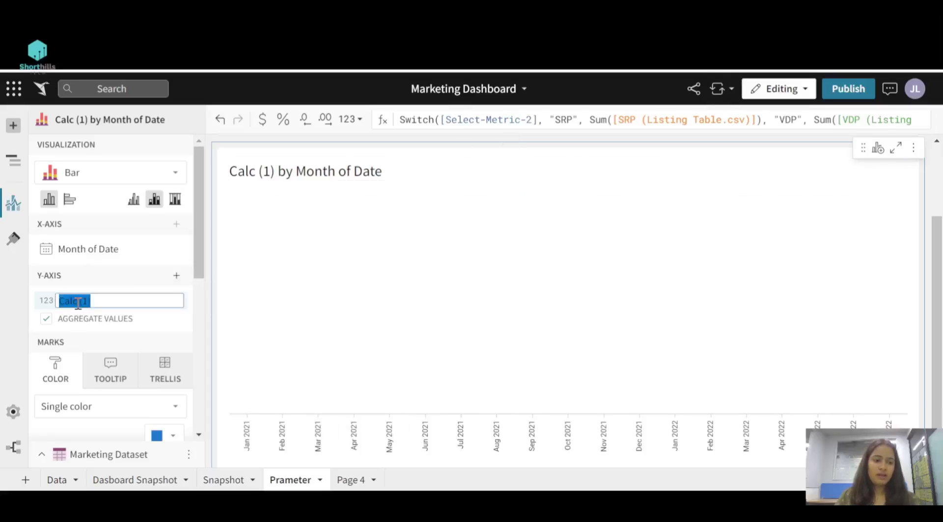
text(Metric)
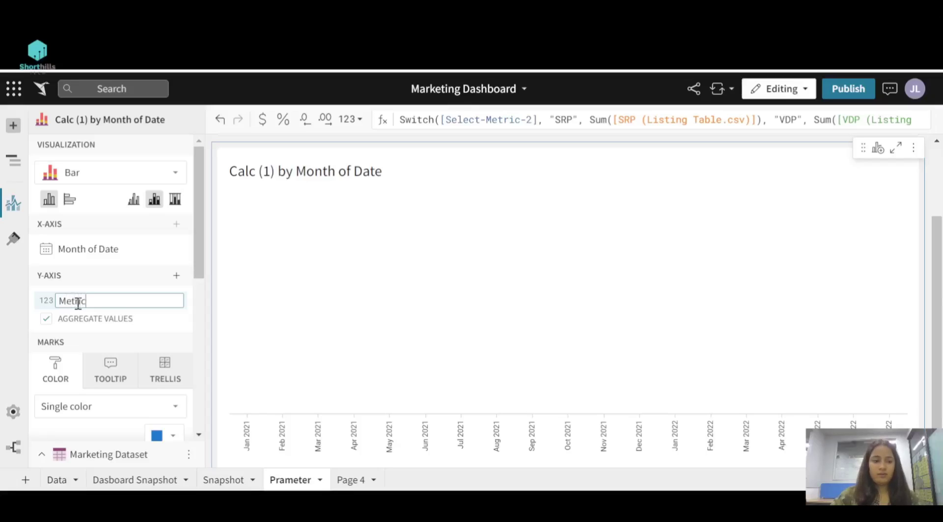
key(Return)
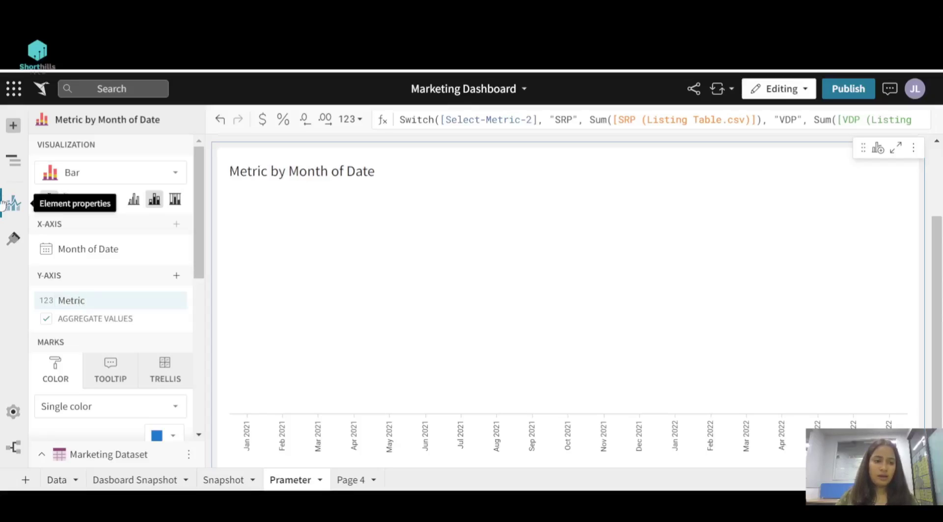
Set the chart title to "Metric Display" and center it.
click(21, 243)
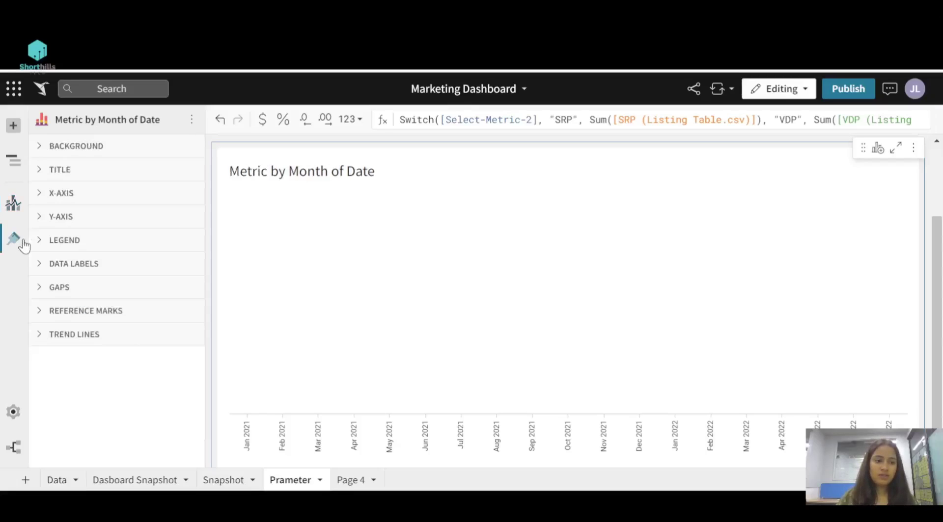
click(83, 175)
drag(45, 219, 179, 214)
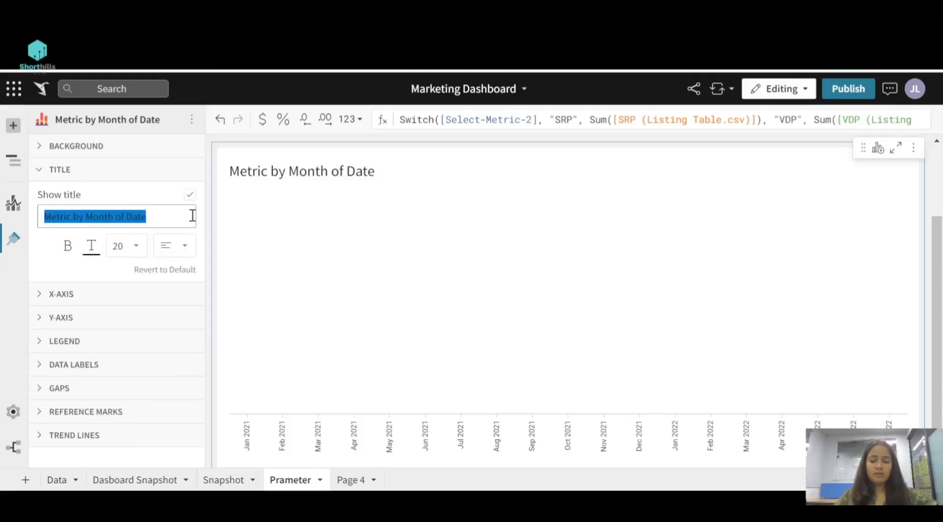
text(Metric )
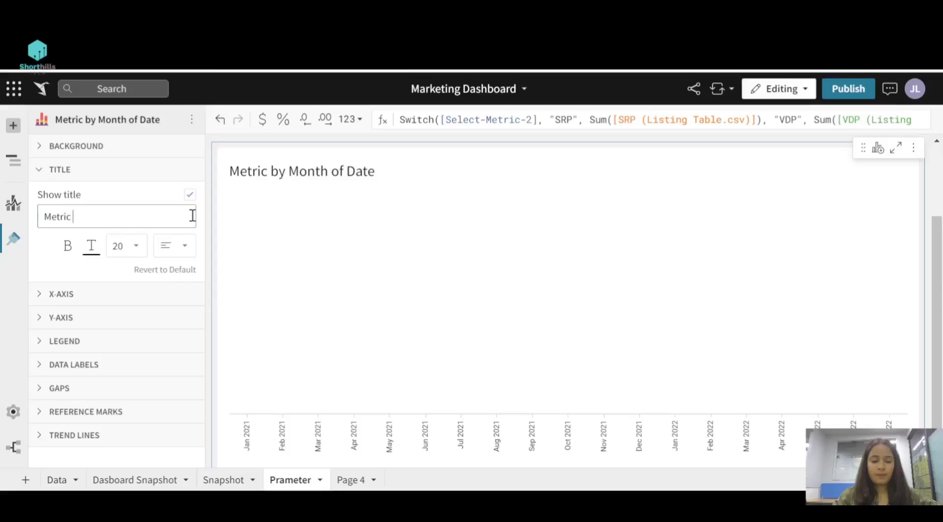
text(Dis)
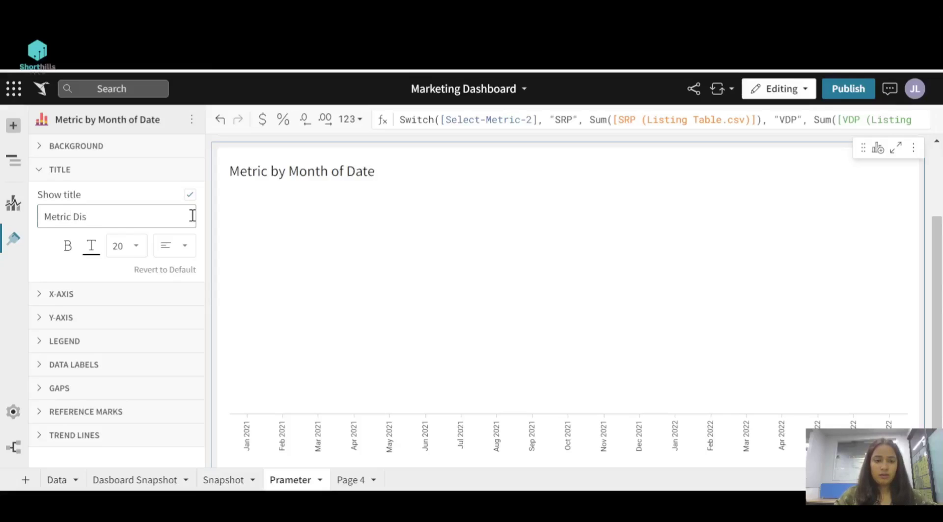
text(play)
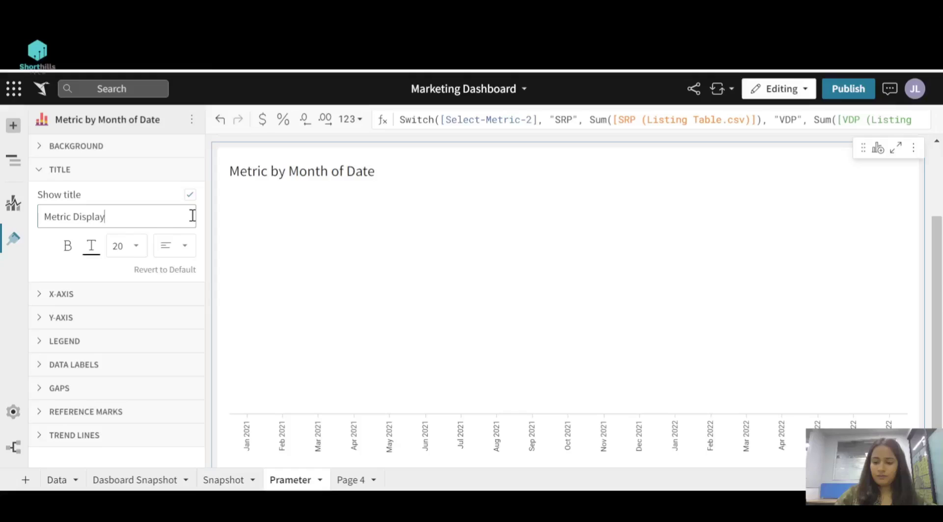
click(174, 250)
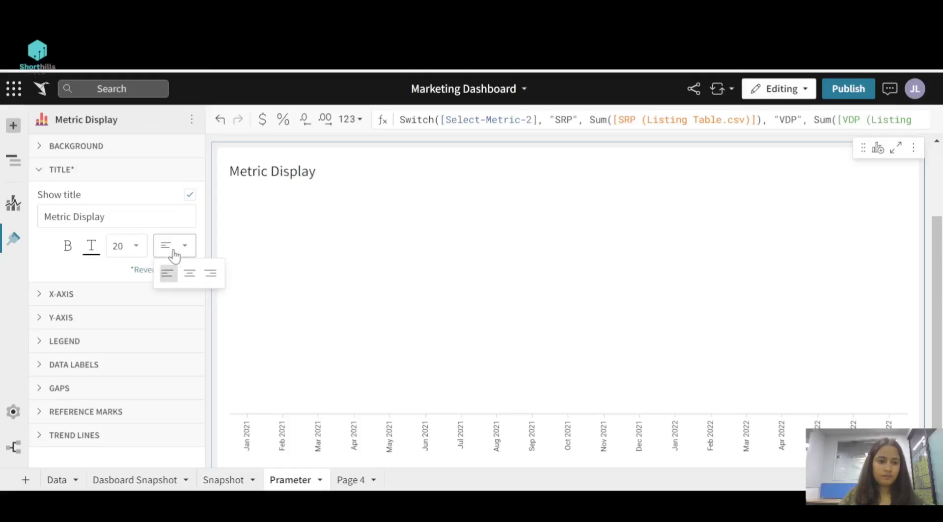
click(191, 279)
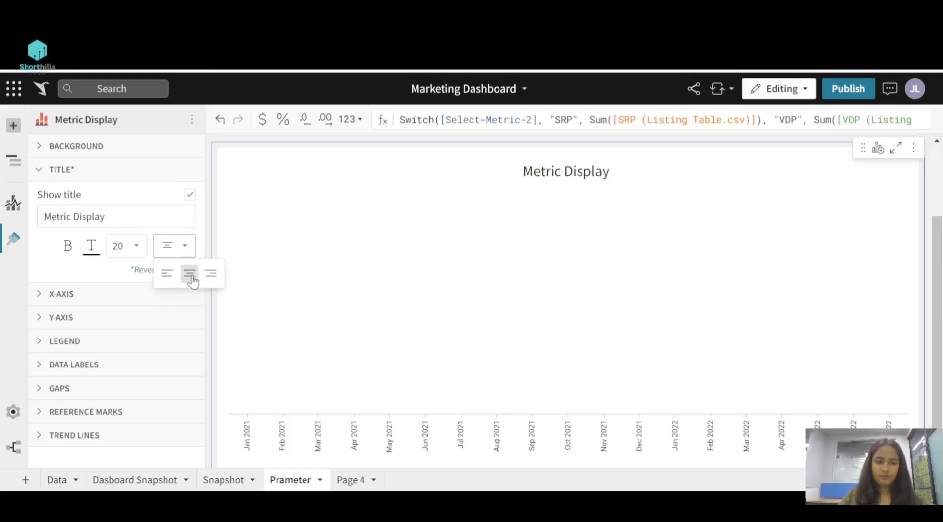
Color the Metric Display chart's bars by category, using the Realm column.
click(11, 203)
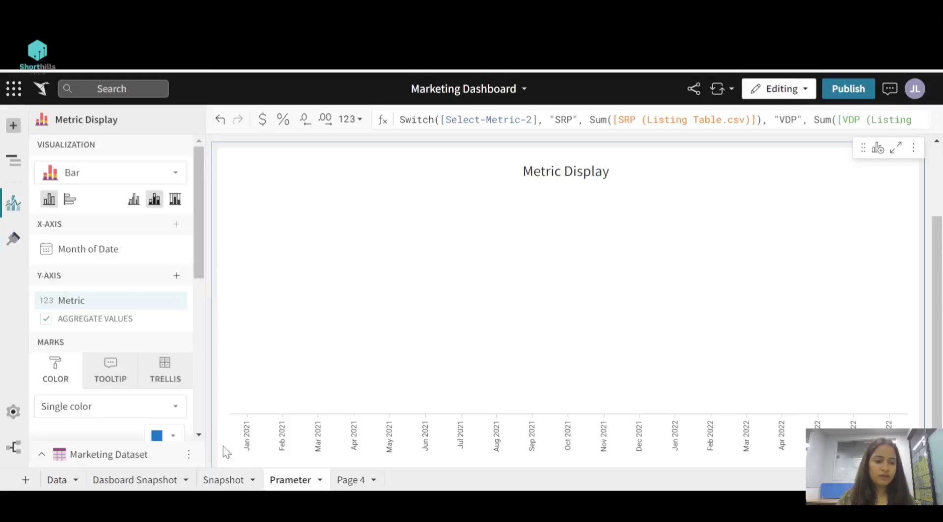
scroll(120, 352, down, 3)
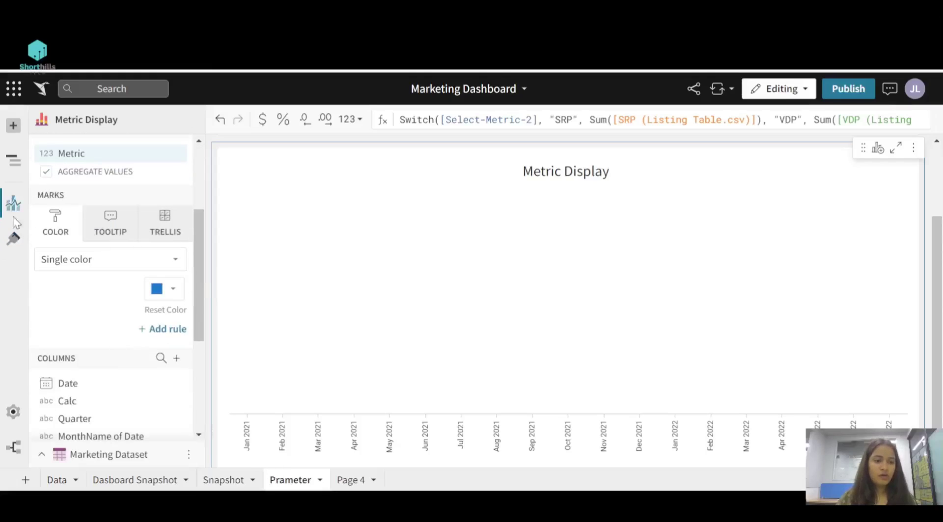
click(98, 266)
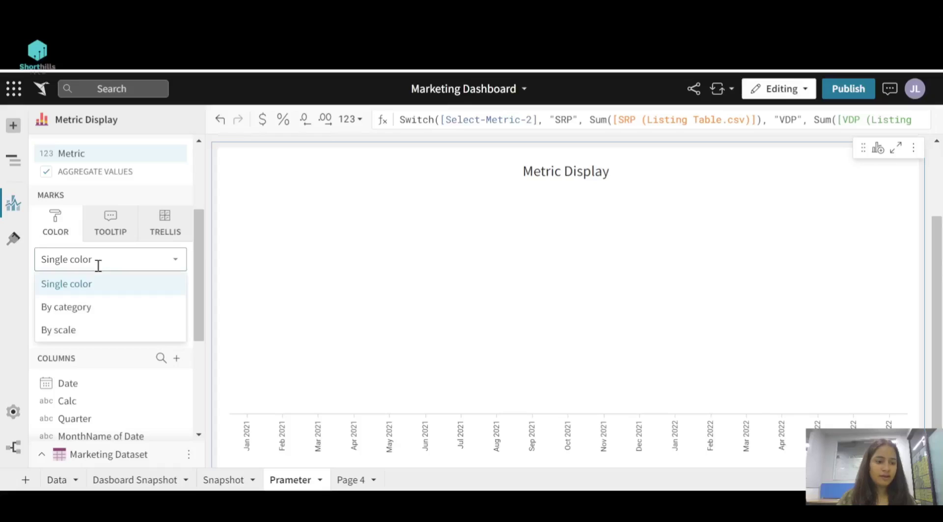
click(85, 309)
click(175, 288)
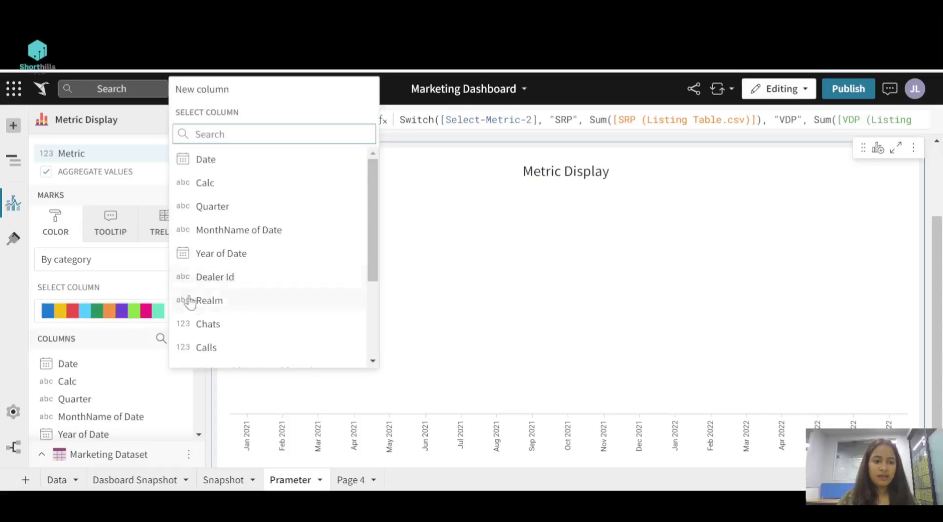
click(234, 302)
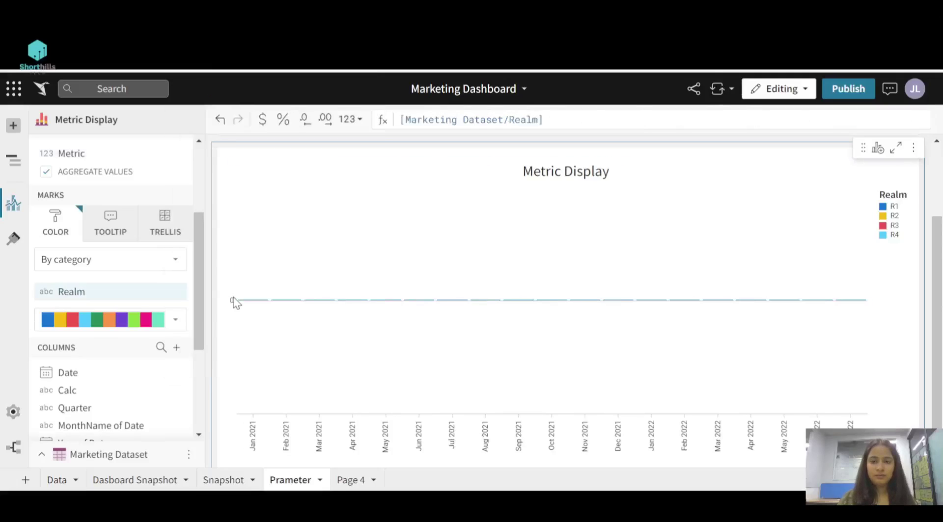
Choose SRP in the Select Metric control and view the resulting chart.
scroll(438, 294, up, 2)
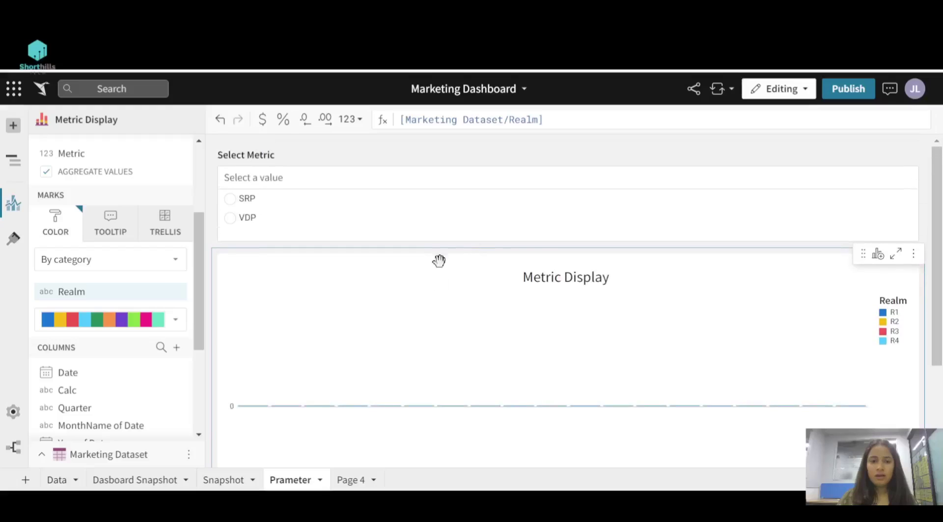
click(230, 198)
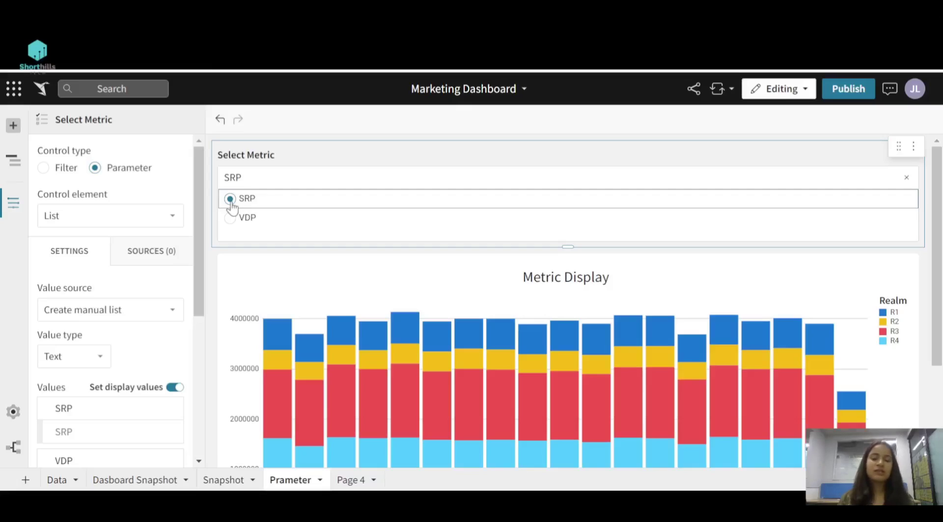
scroll(232, 206, down, 2)
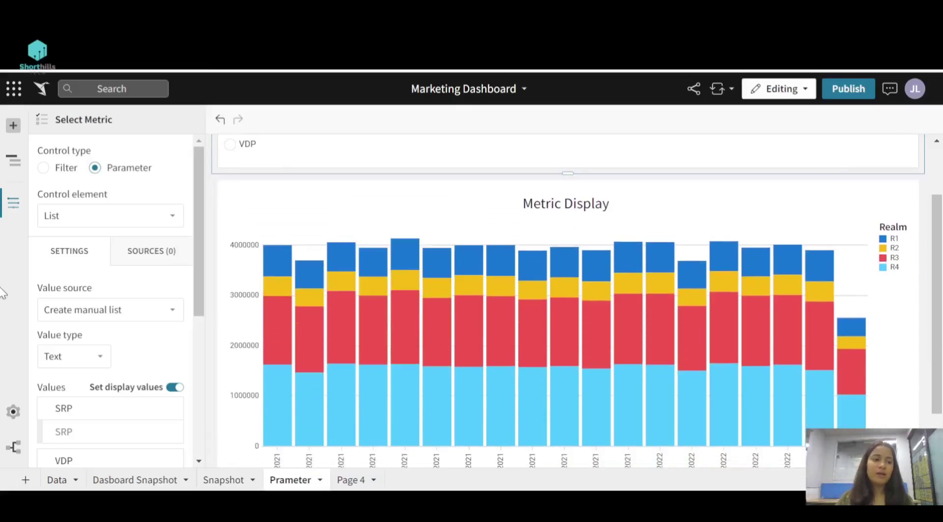
Show data labels on the Metric Display chart and set their stroke to Off.
click(429, 197)
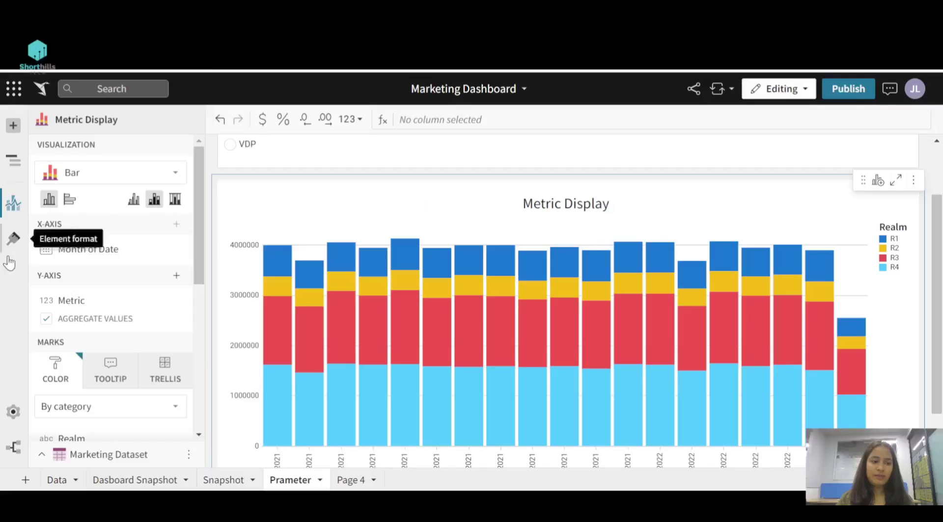
click(14, 239)
click(75, 266)
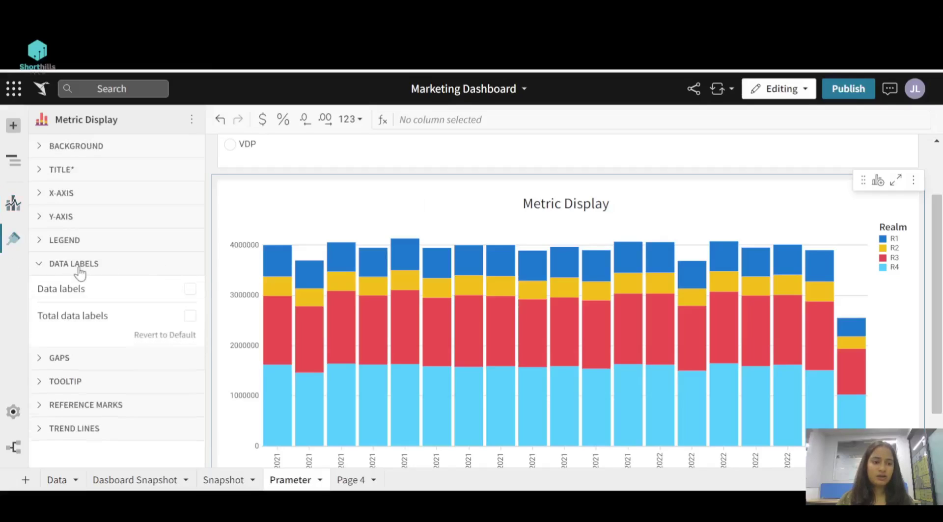
click(189, 295)
scroll(143, 399, down, 3)
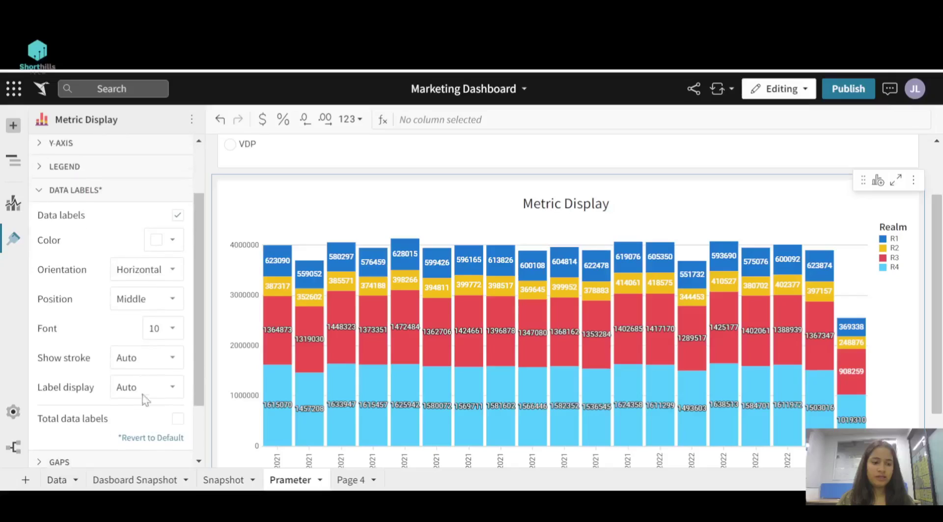
click(143, 352)
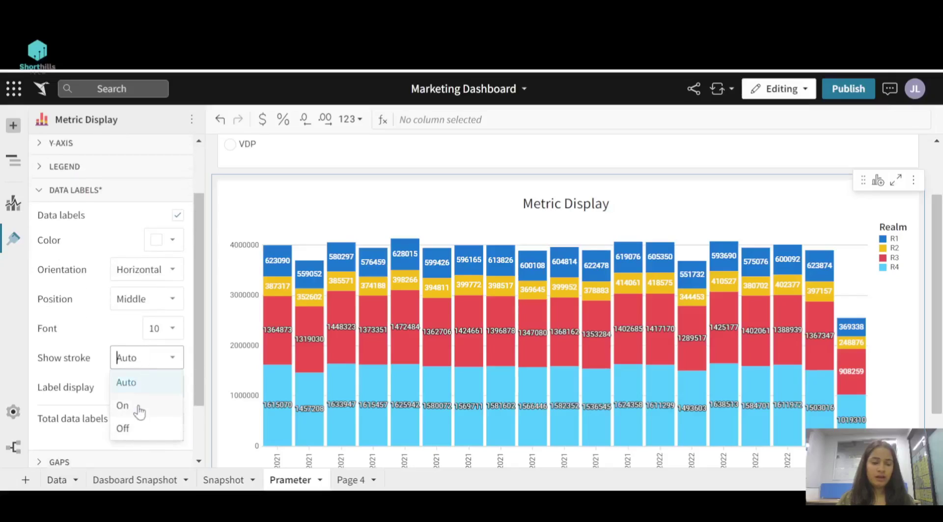
click(122, 428)
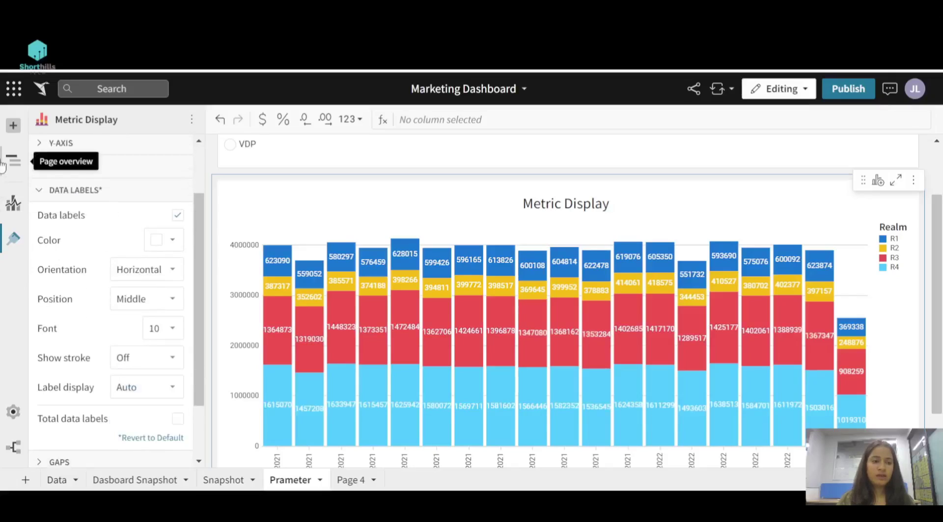
Format the Metric column on the y-axis as SI units.
click(14, 203)
click(179, 300)
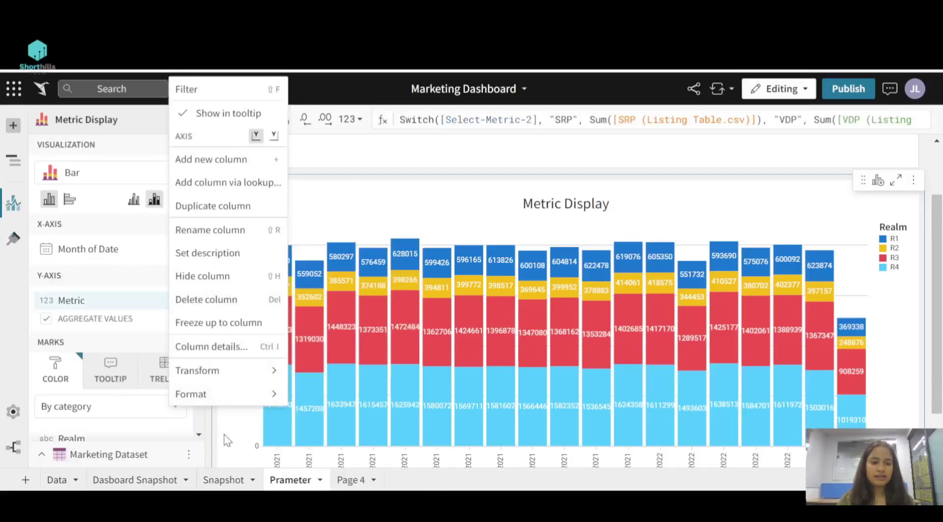
mouse_move(225, 403)
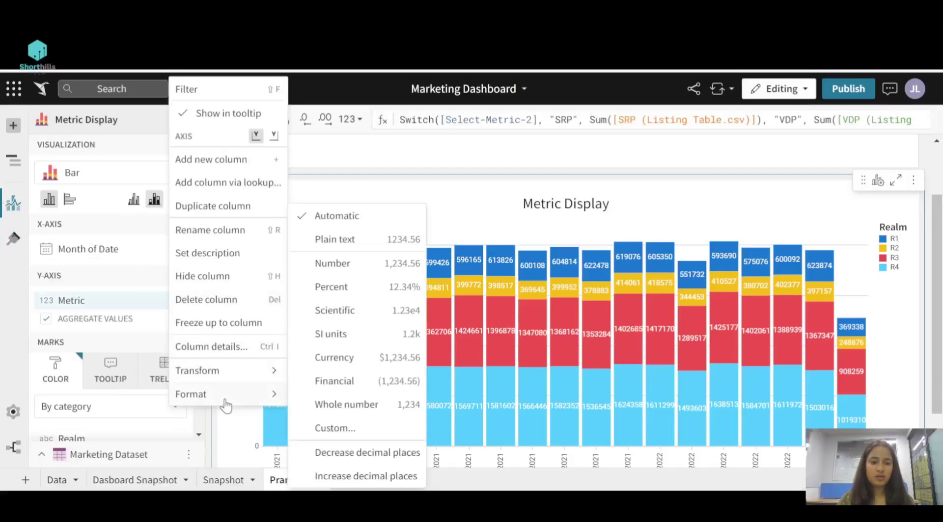
click(358, 343)
Review the SRP chart, switch the Select Metric control to VDP and view the chart again.
scroll(352, 206, up, 3)
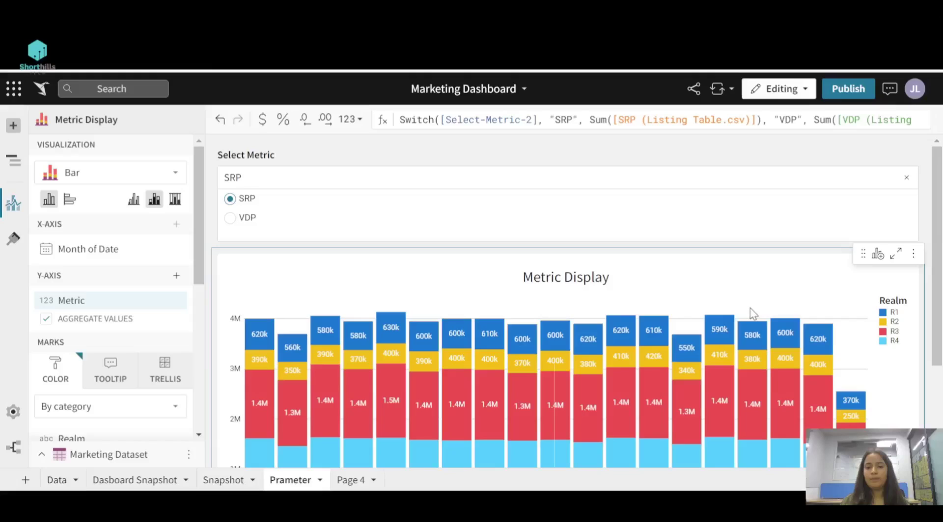
scroll(749, 314, down, 3)
scroll(816, 214, down, 2)
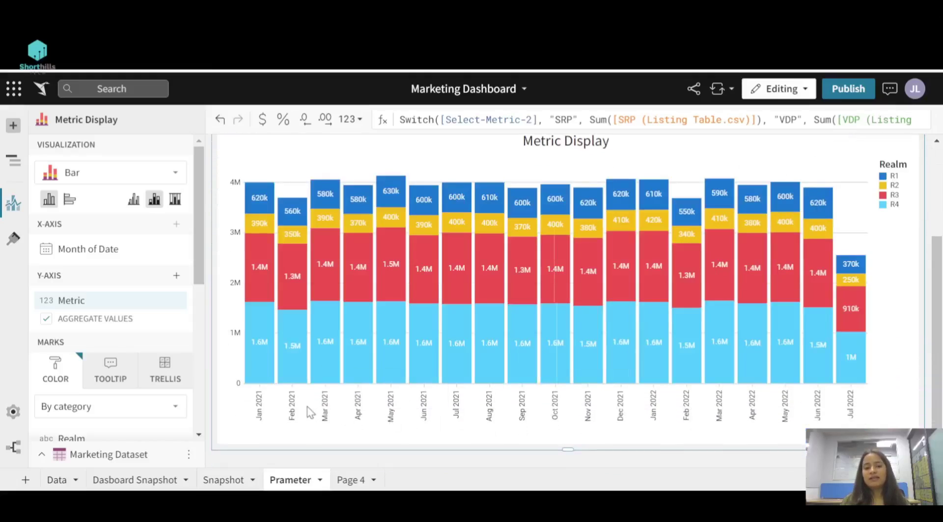
scroll(663, 314, up, 3)
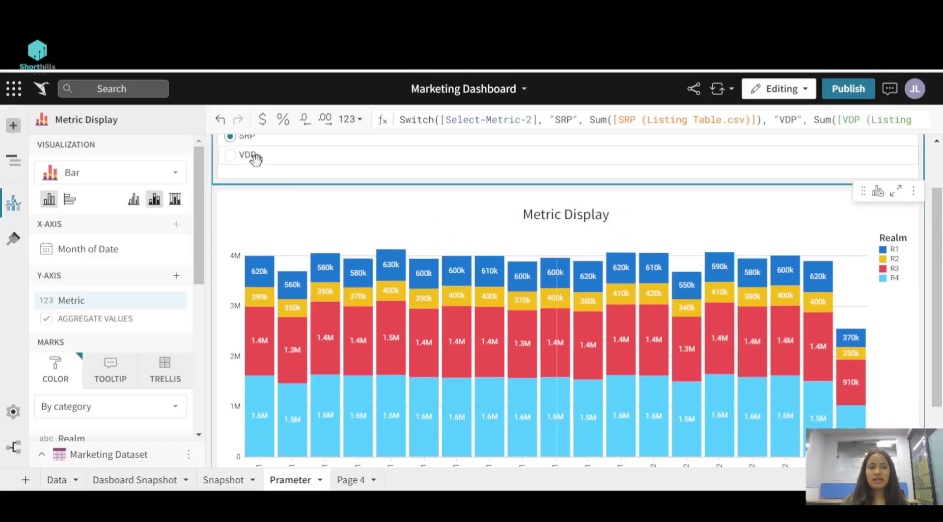
click(228, 167)
scroll(611, 294, down, 2)
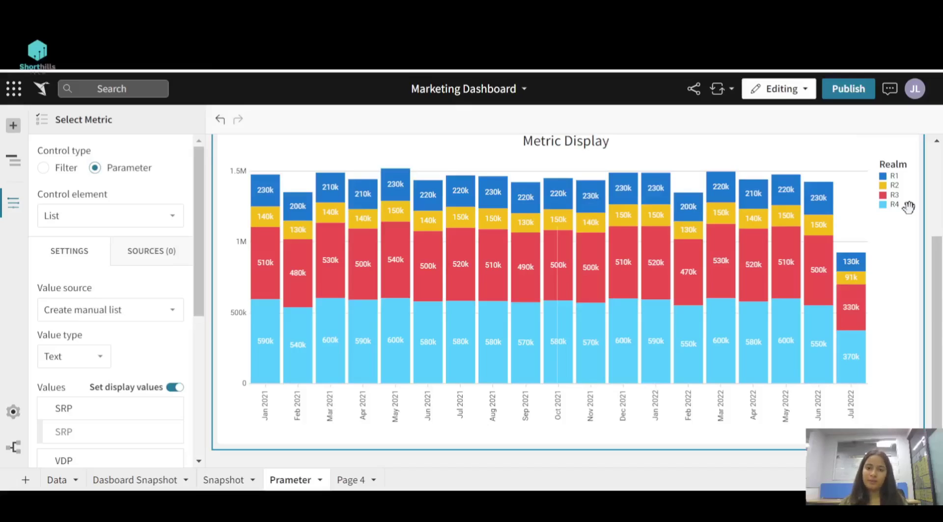
Open the Snapshot page to view the image of the Metric Display dashboard.
scroll(908, 206, up, 3)
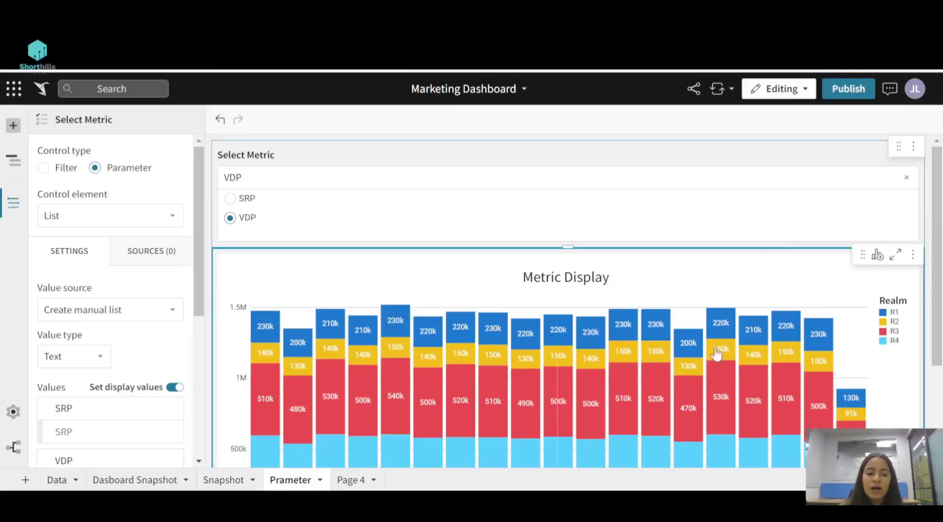
click(225, 481)
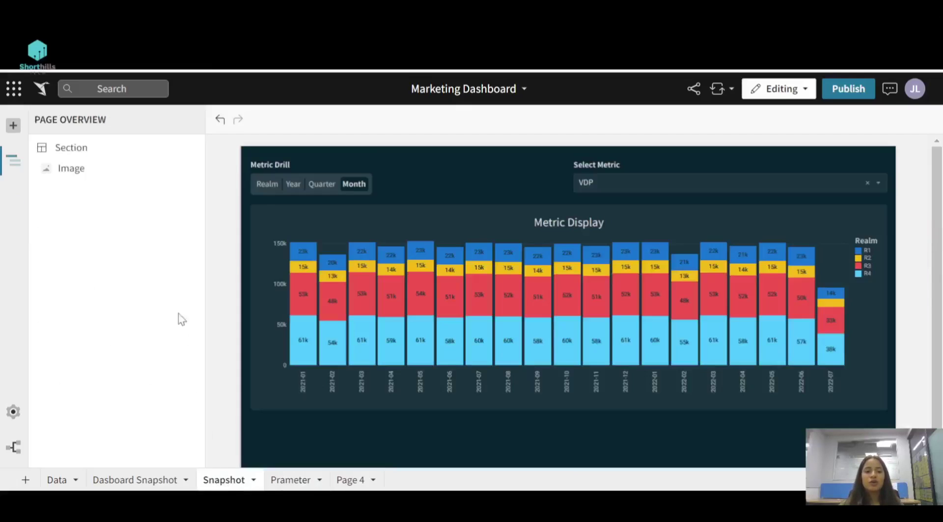